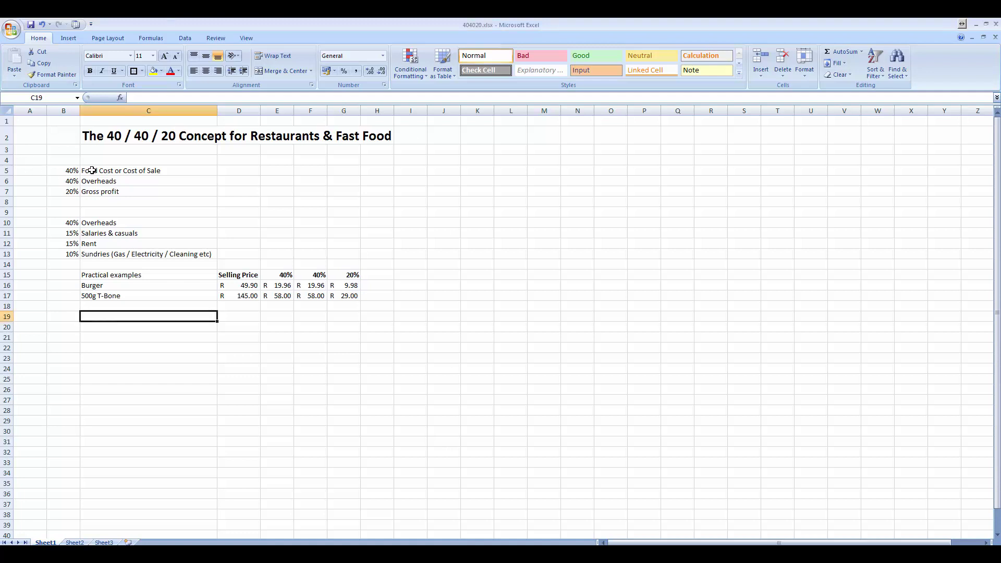
Examine the 40/40/20 percentage breakdown, the overhead components in rows 11 to 13, and the burger pricing example
drag(68, 172, 146, 174)
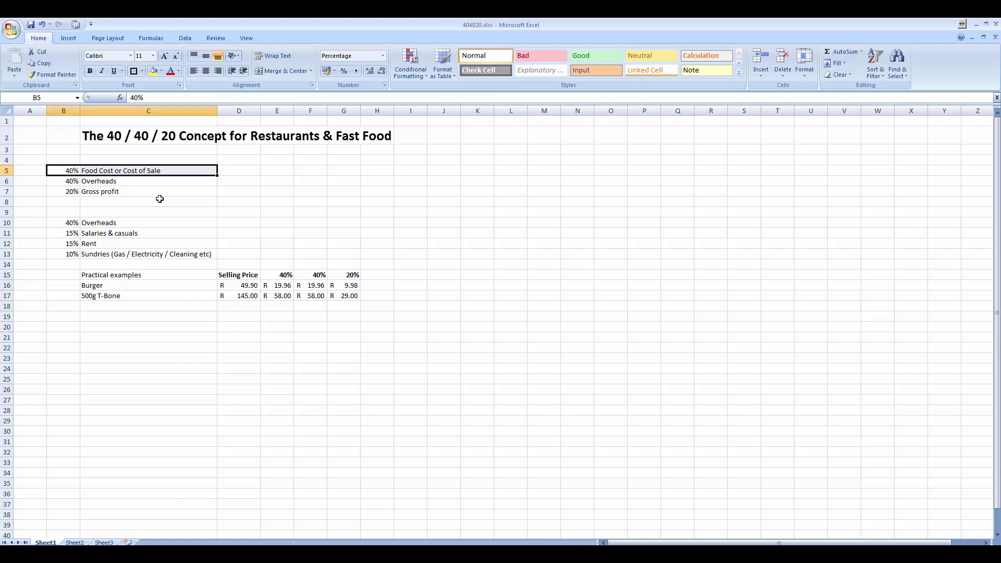
click(247, 285)
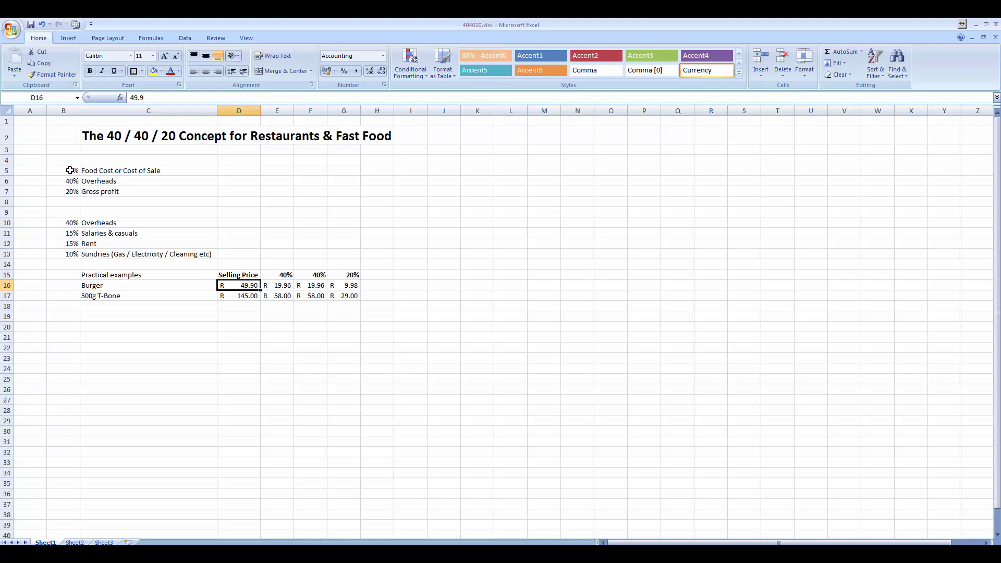
drag(69, 170, 105, 170)
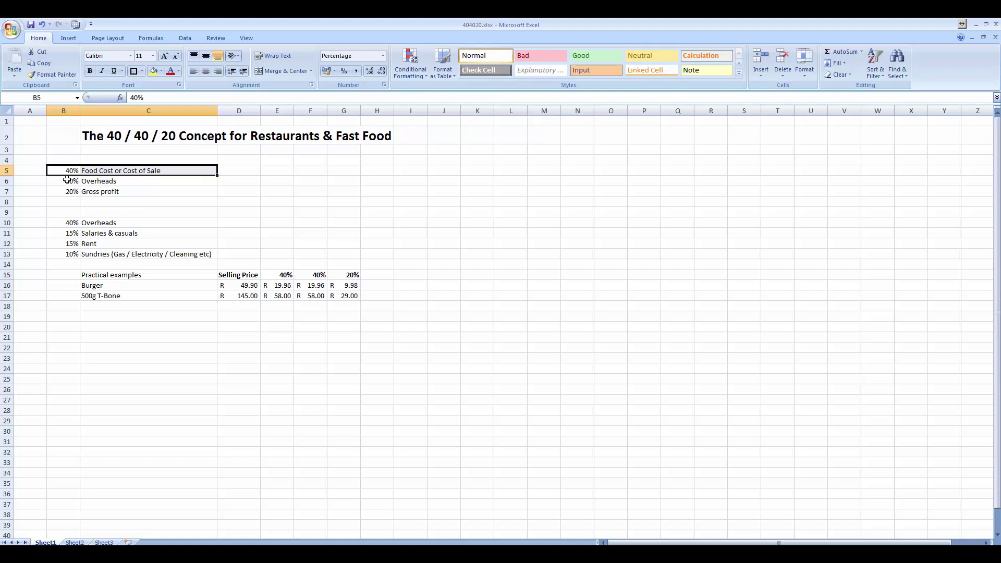
drag(67, 180, 127, 183)
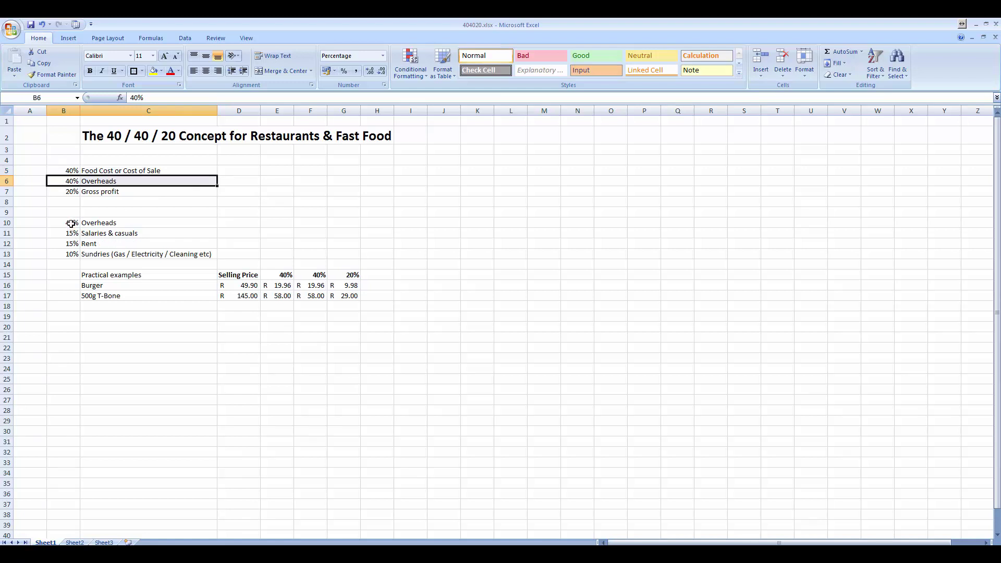
drag(71, 223, 123, 235)
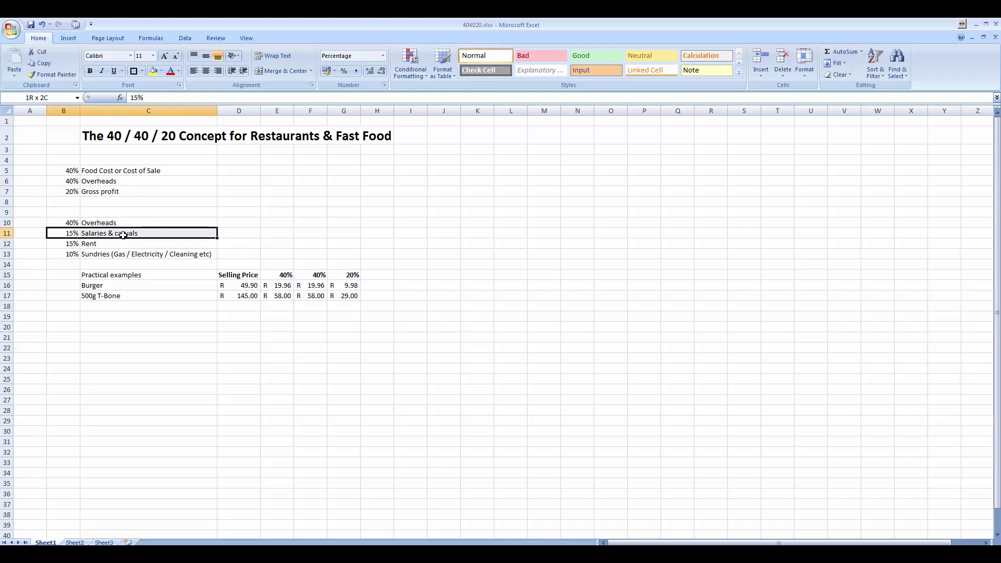
drag(123, 235, 144, 244)
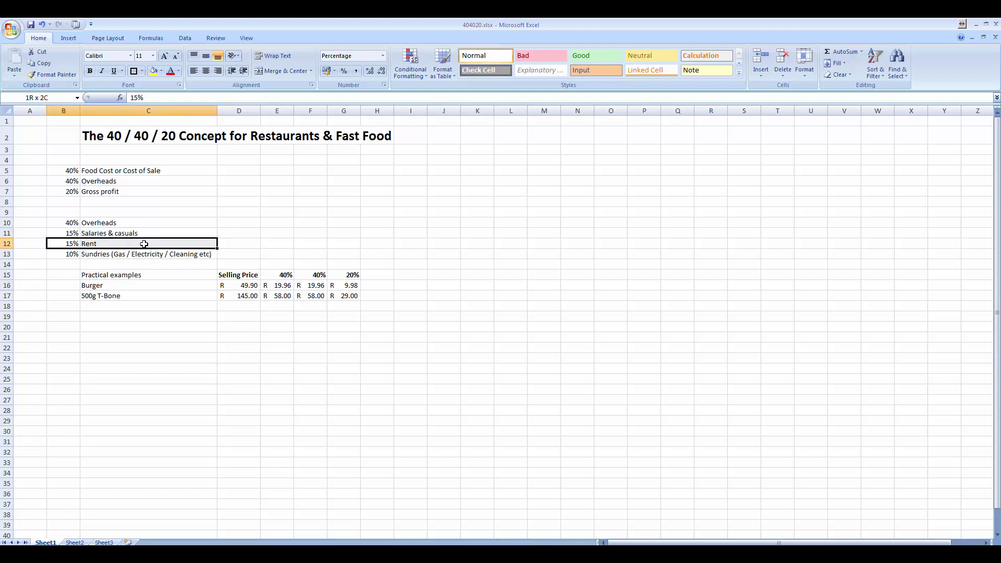
drag(144, 243, 144, 244)
drag(65, 253, 129, 254)
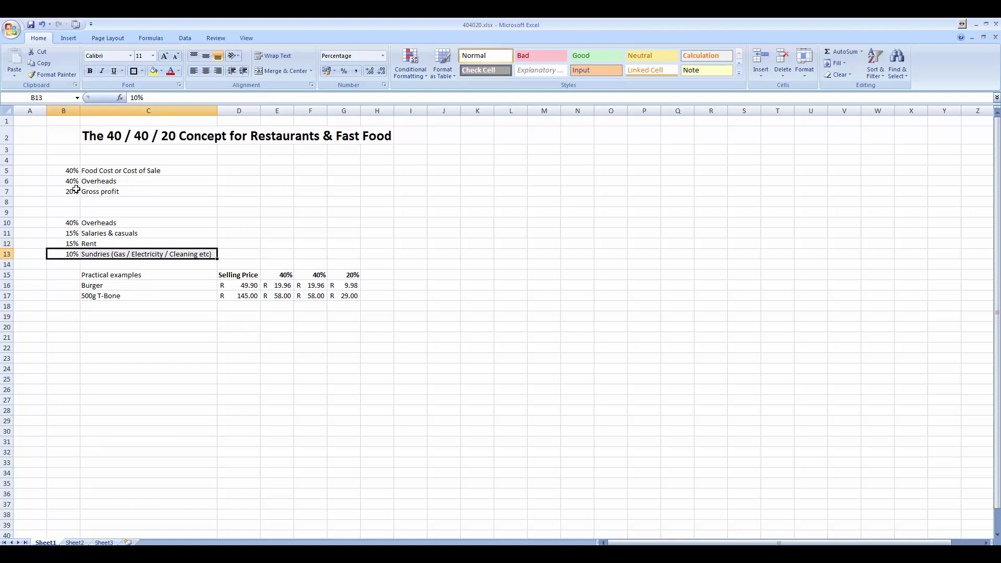
drag(67, 190, 107, 191)
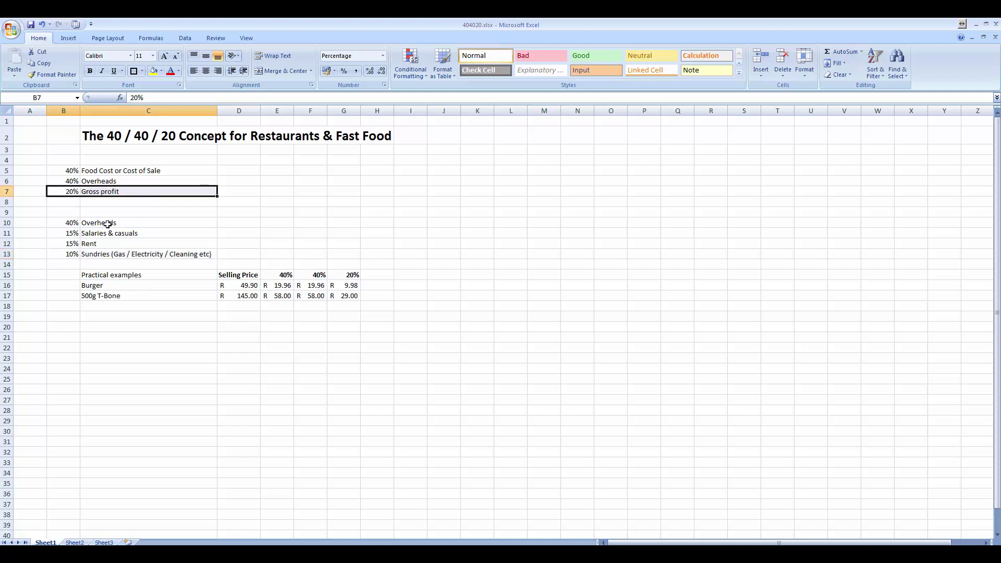
click(244, 287)
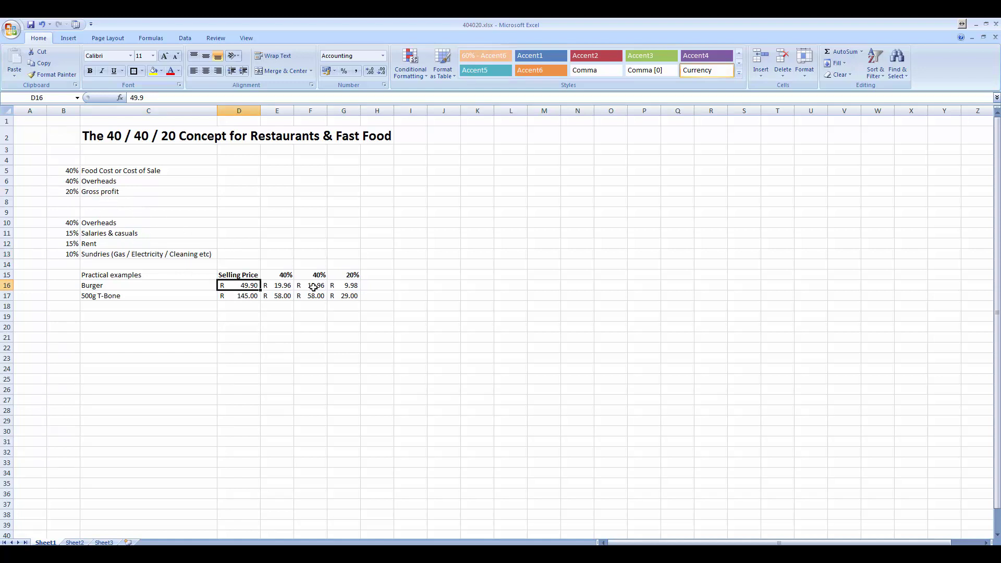
click(346, 290)
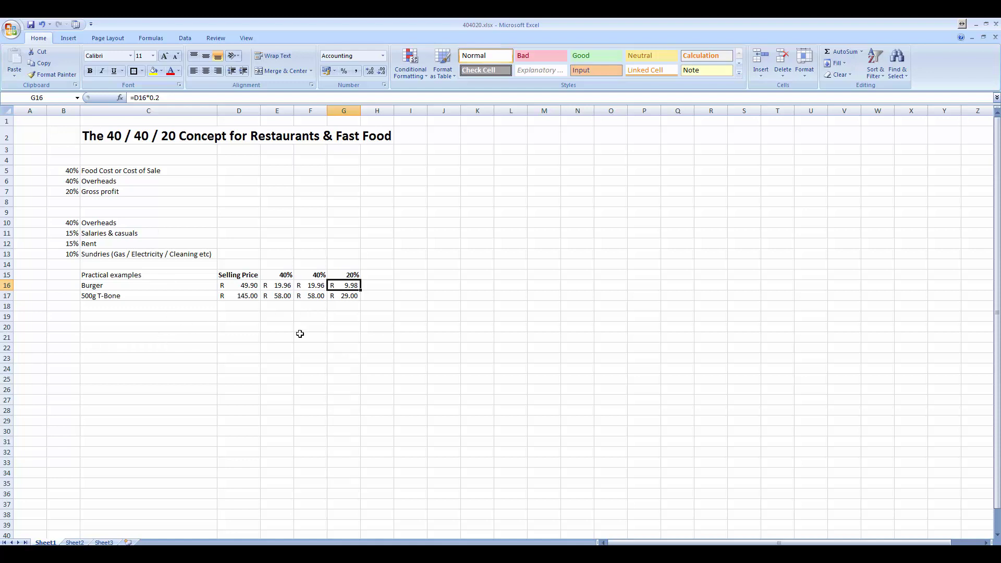
Enter 100000 in cell D20 and apply the rand accounting number format to it
click(123, 327)
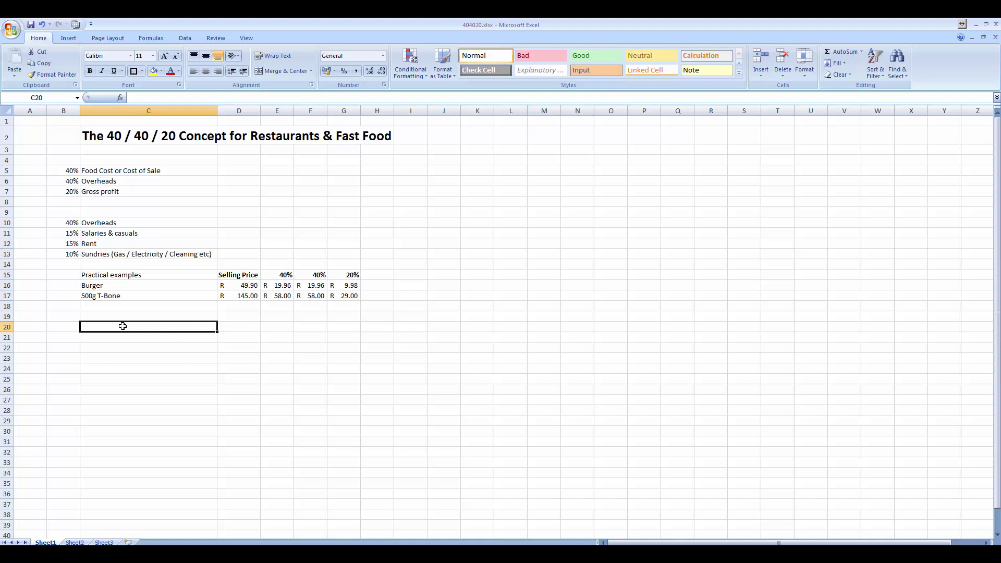
text(1)
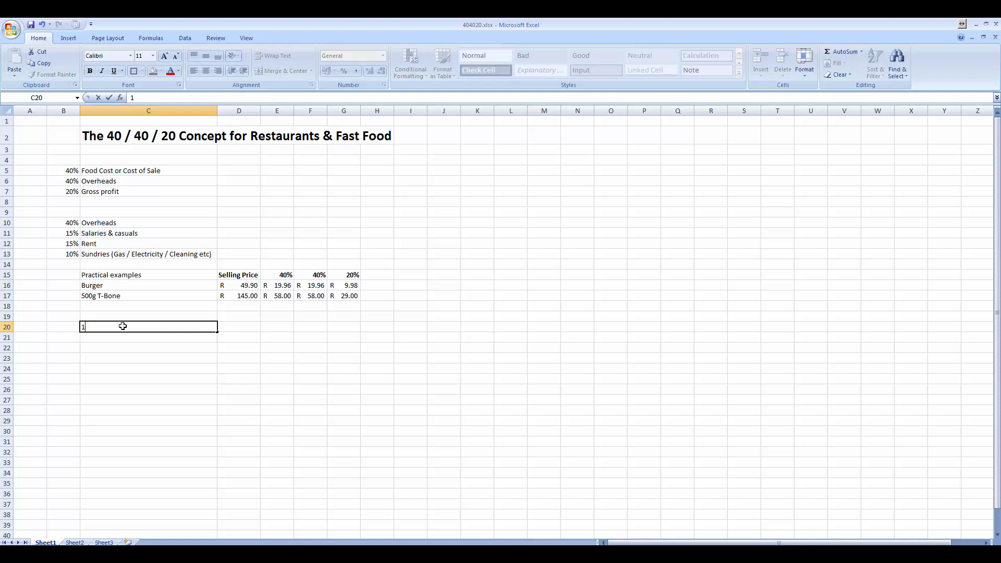
click(231, 330)
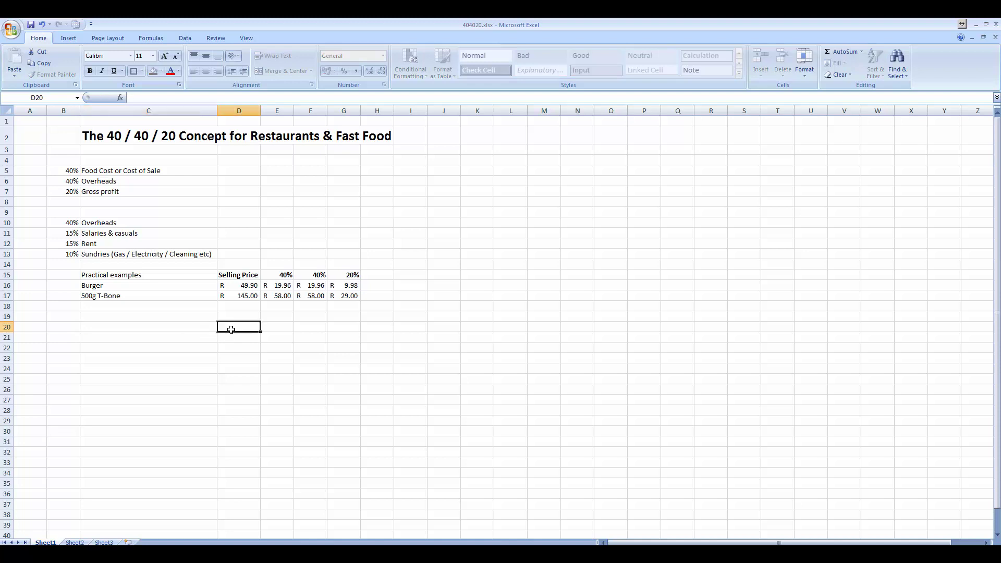
text(10000)
key(BackSpace)
text(\00)
key(Return)
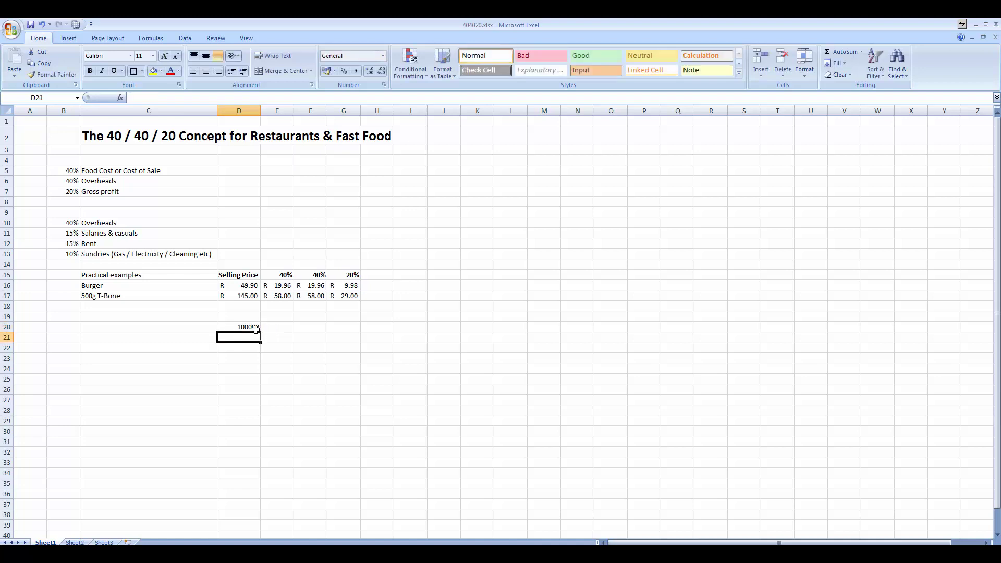
click(253, 329)
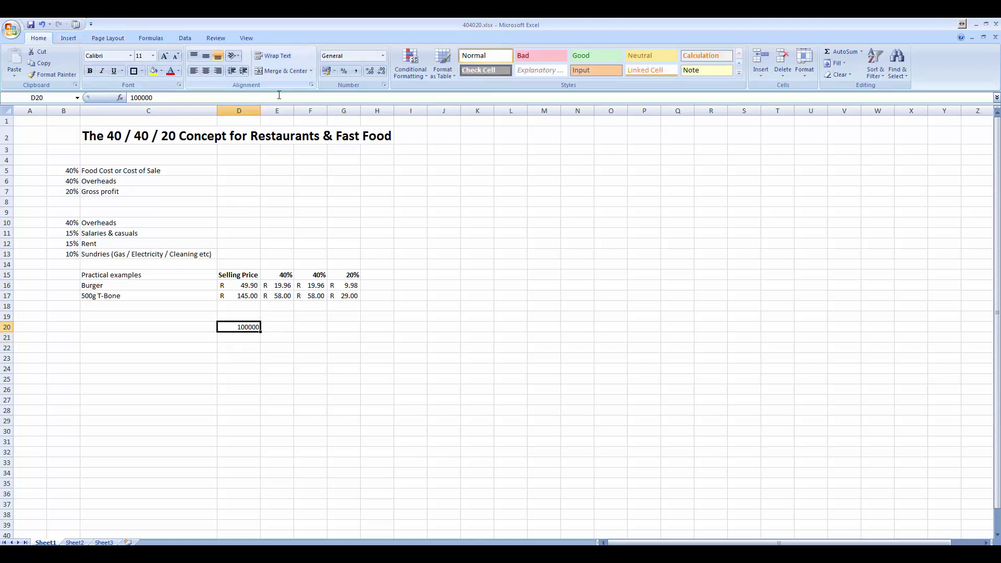
click(327, 71)
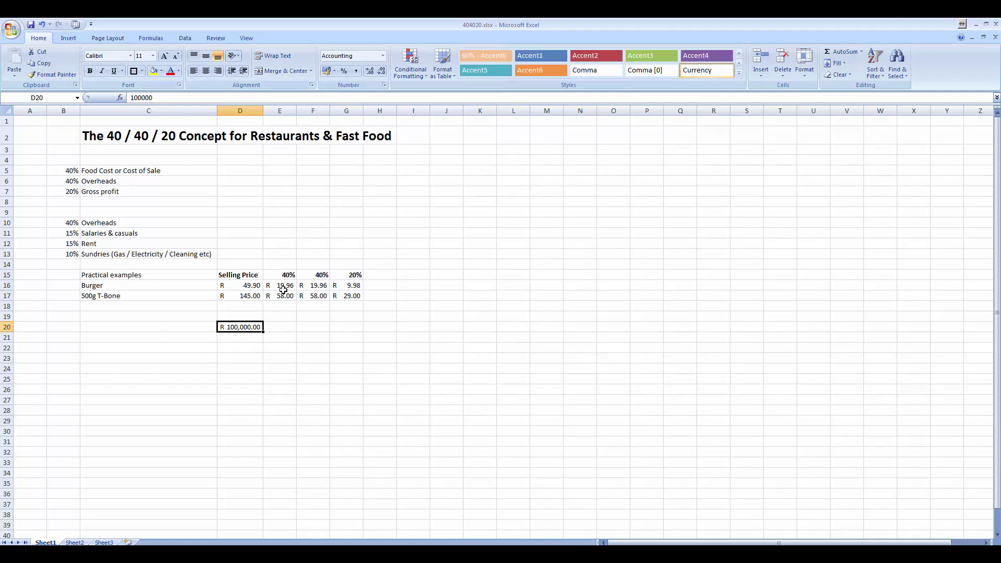
Copy the burger's percentage formulas from E16:G16 to E20:G20 and autofit columns E, F and G
drag(284, 286, 353, 285)
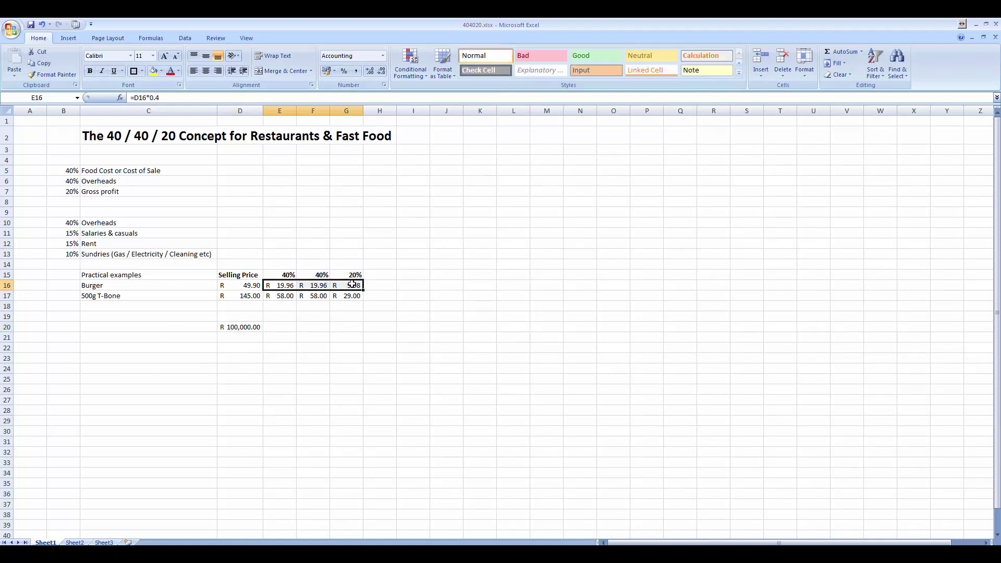
key(ctrl+c)
click(282, 328)
key(ctrl+v)
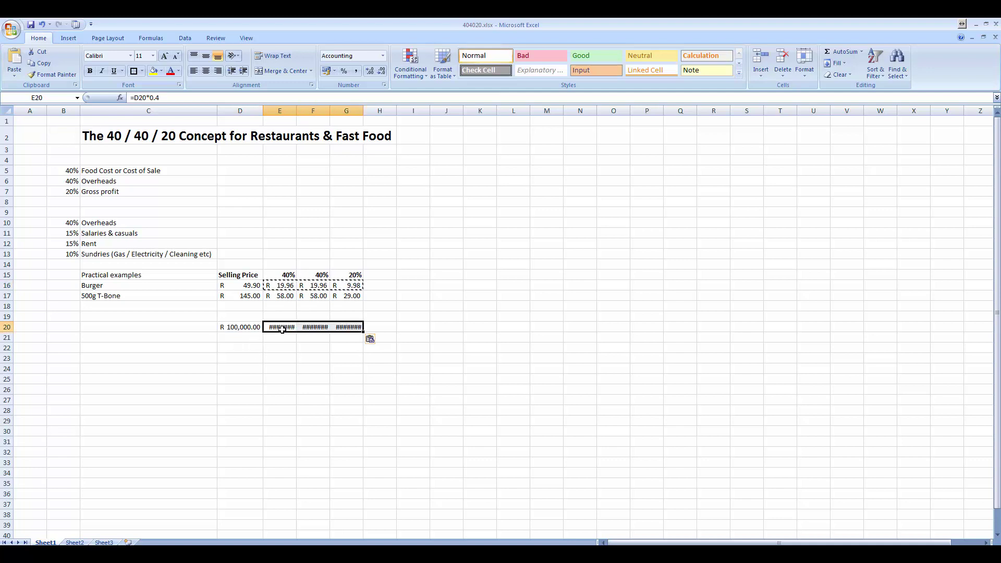
double_click(296, 109)
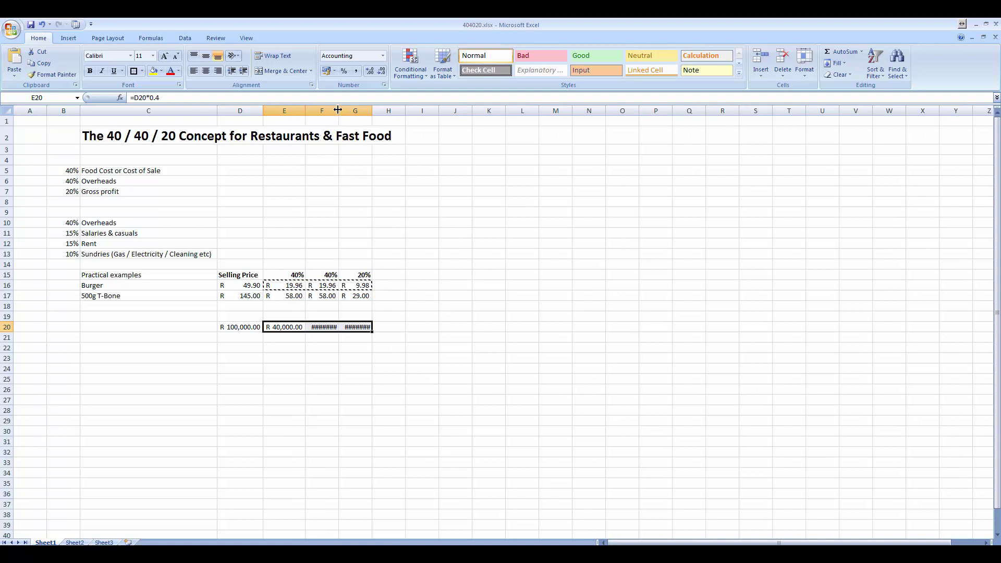
double_click(337, 109)
double_click(380, 110)
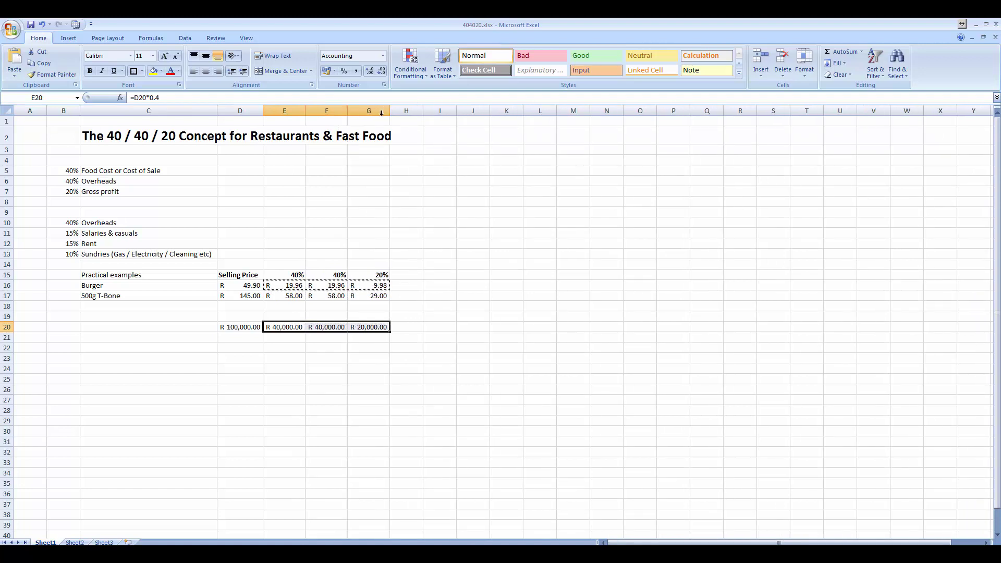
Review the row 20 split amounts against the gross profit category and the burger's 20% share
click(292, 328)
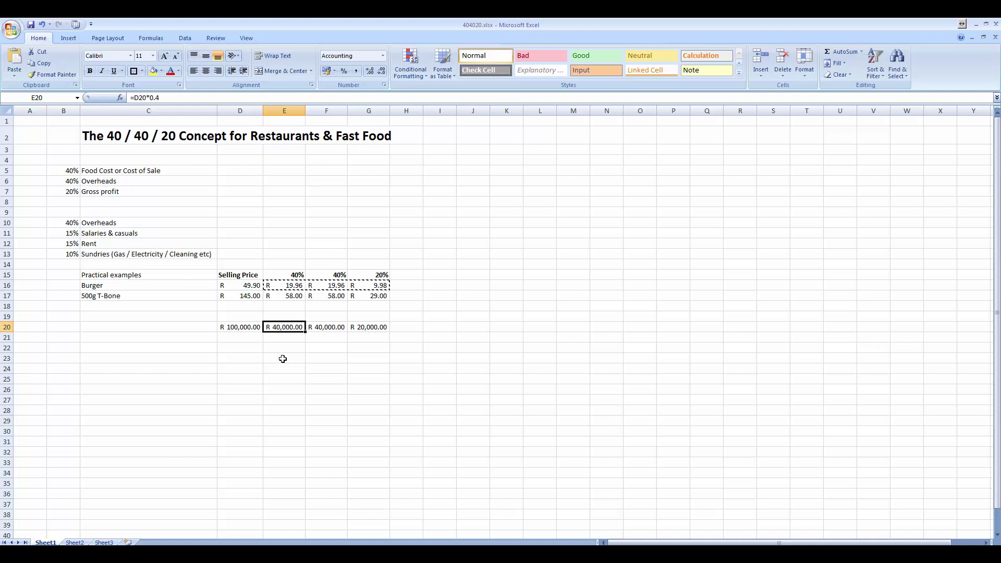
click(320, 329)
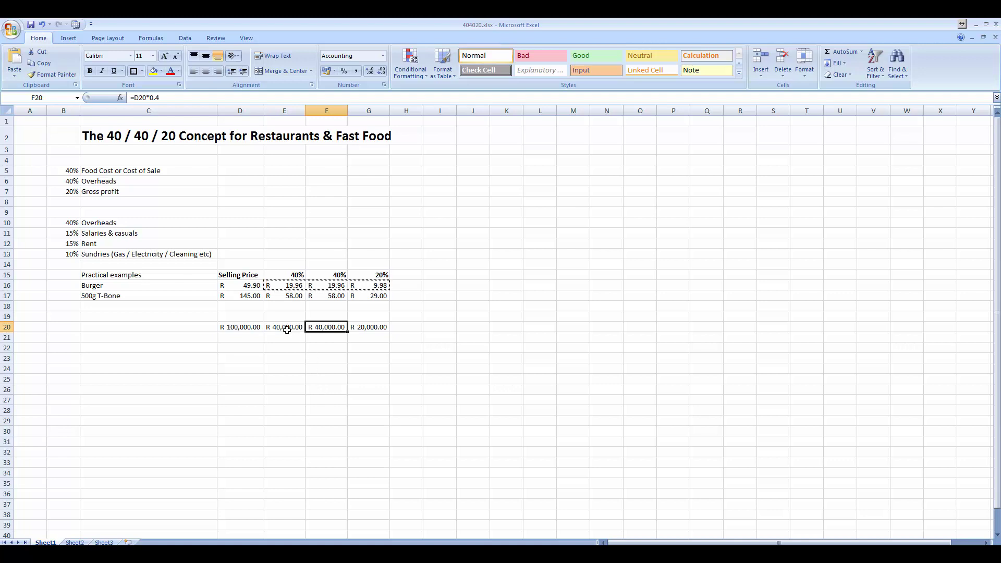
drag(287, 329, 323, 328)
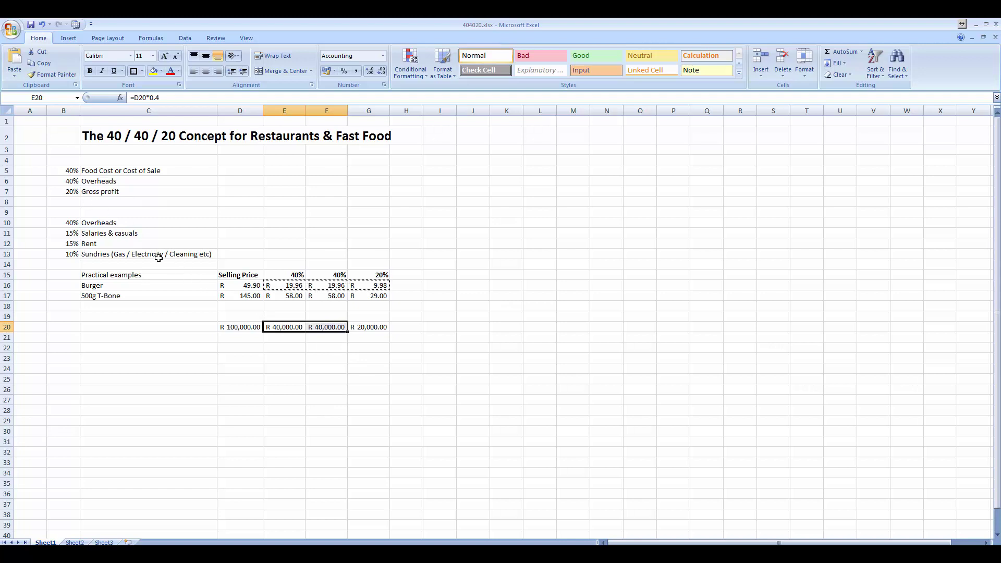
click(96, 193)
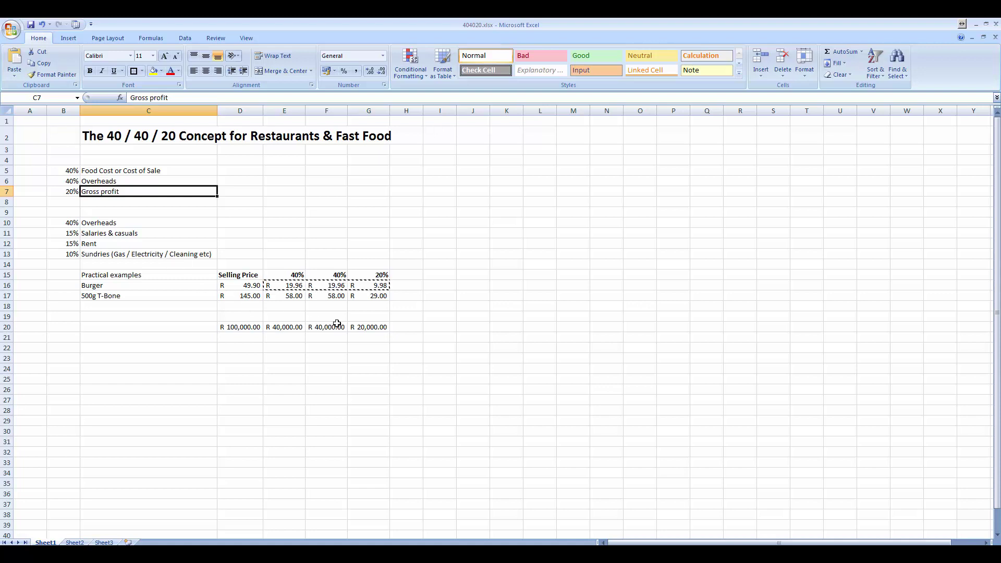
click(375, 286)
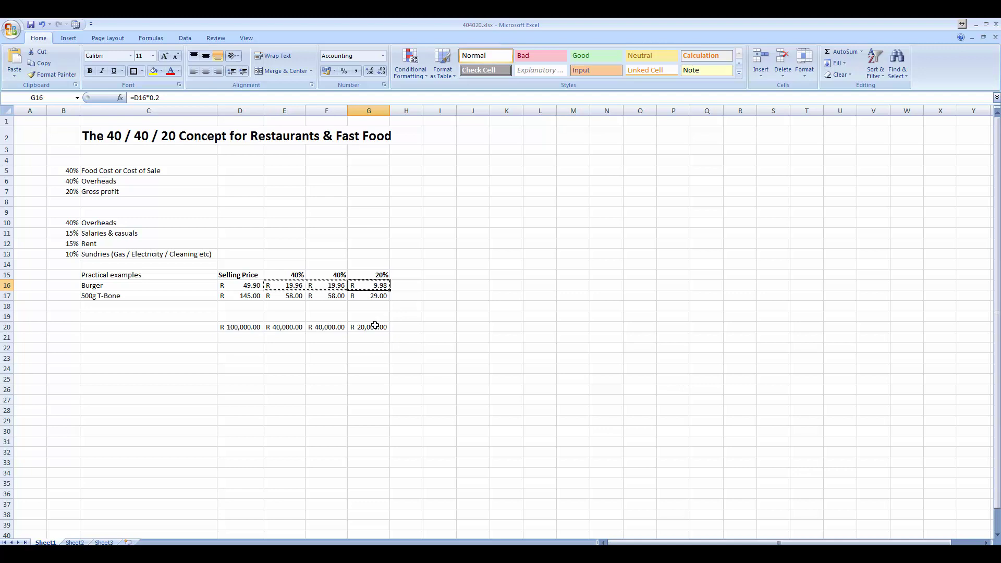
click(372, 328)
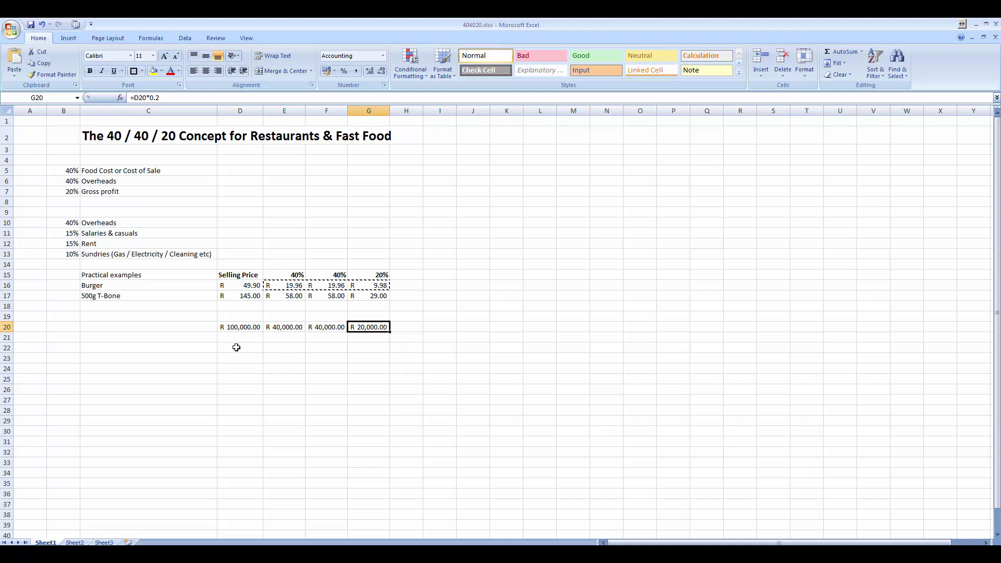
Enter 1000000 in cell D22 and apply the rand accounting number format to it
click(261, 349)
text(1)
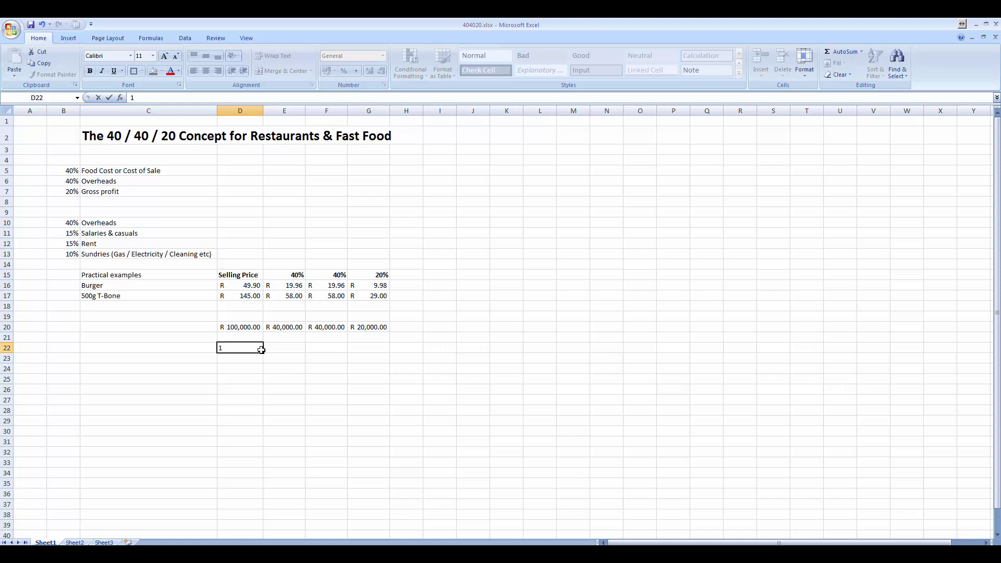
text(000000)
key(Return)
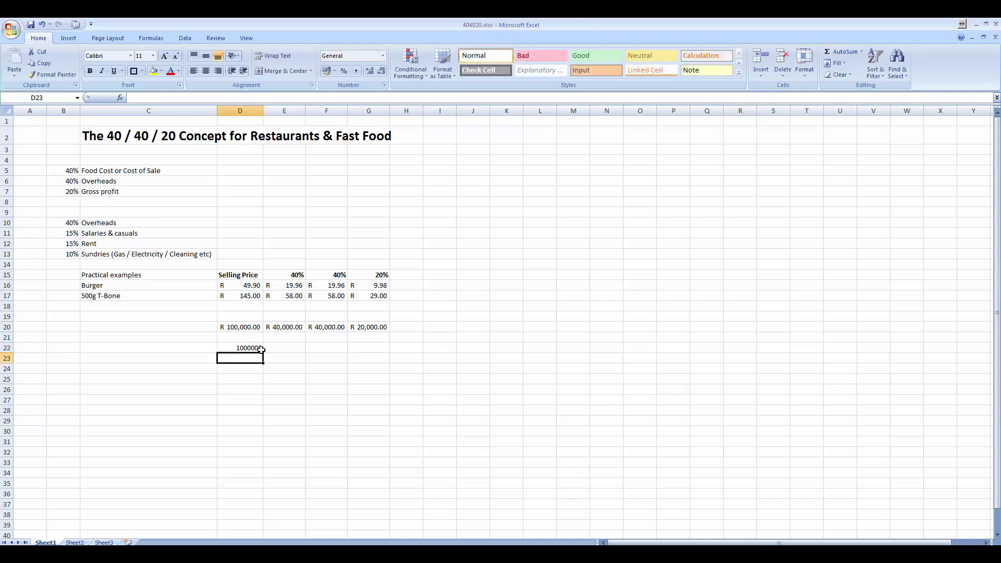
click(261, 348)
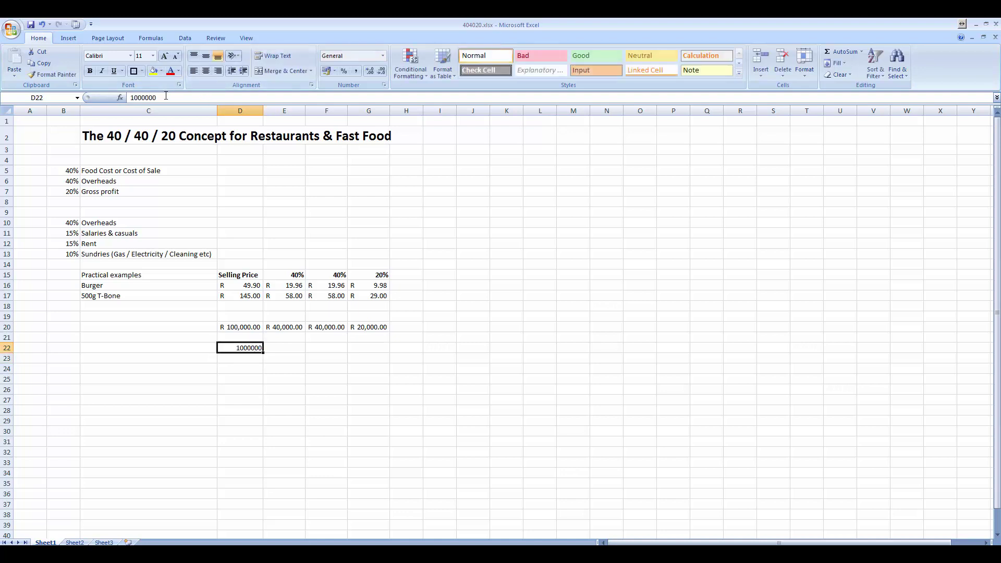
click(326, 71)
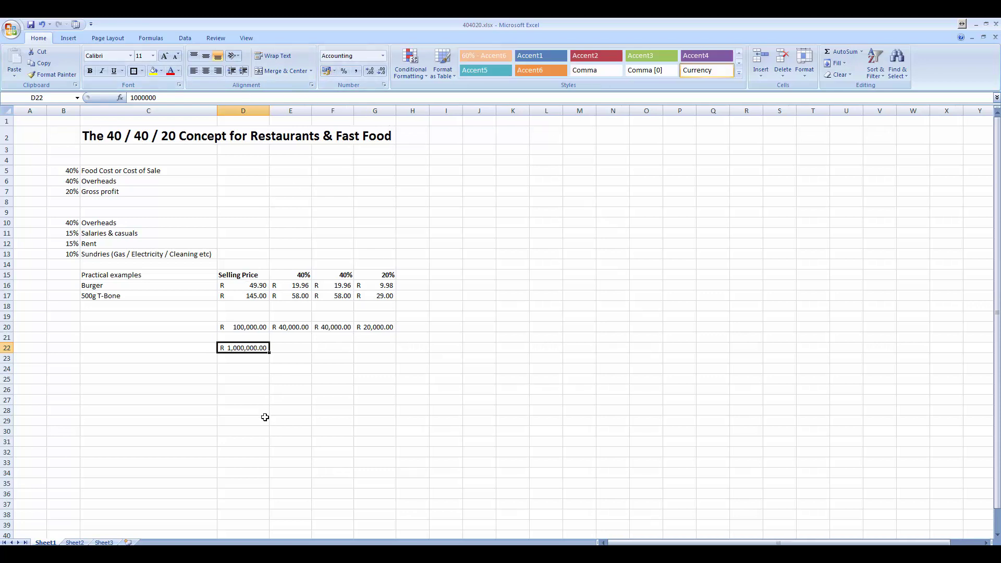
Enter a formula in E22 that multiplies the D22 amount by .095
click(286, 348)
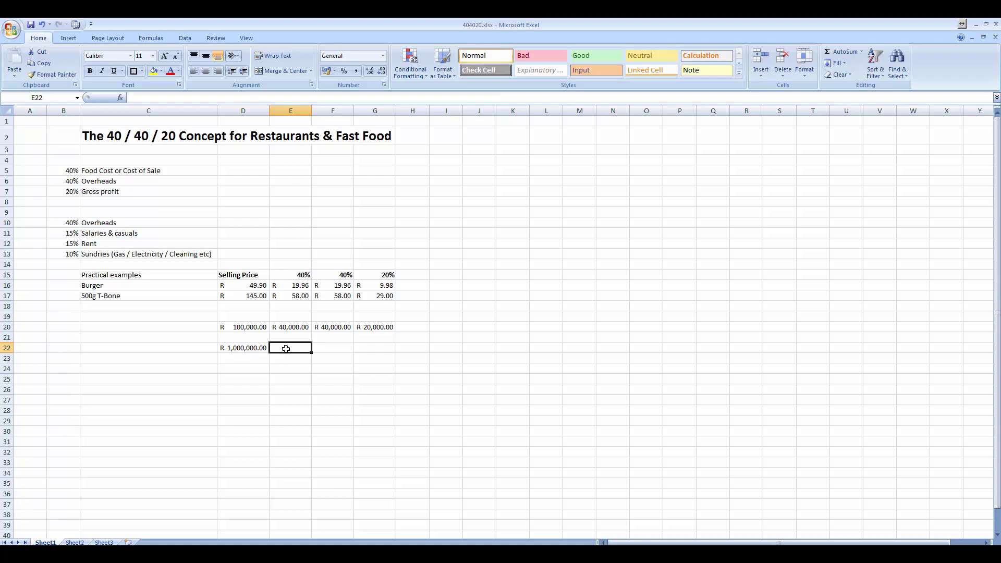
text(=)
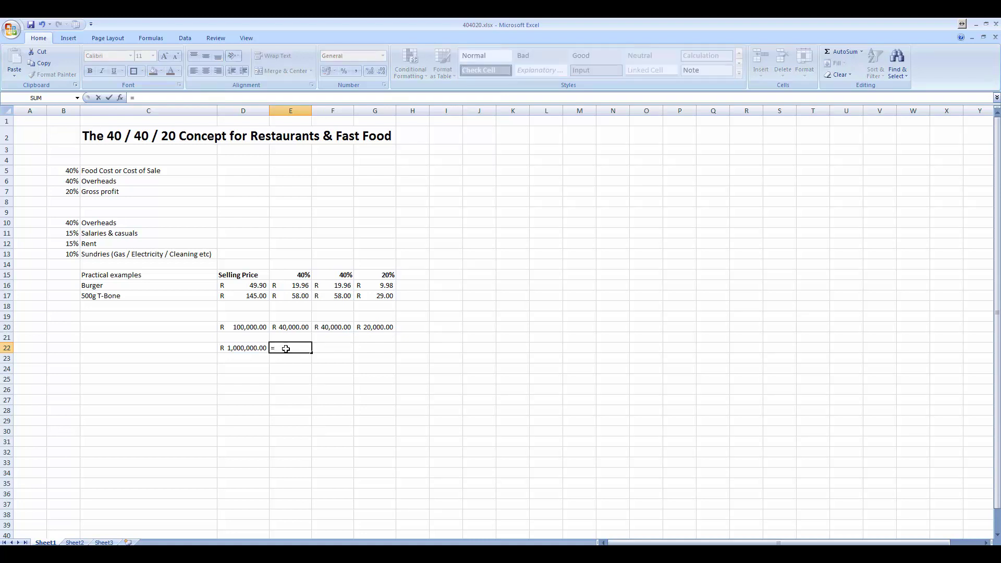
key(Left)
text(*.095)
key(Return)
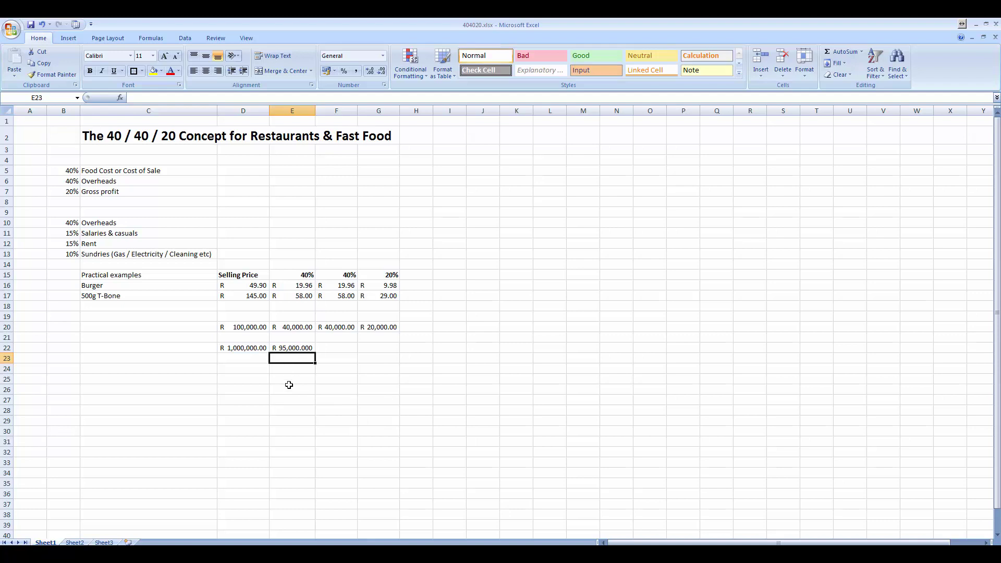
Enter the formula =E22 in cell E23 to reference the amount directly above
text(=)
key(Up)
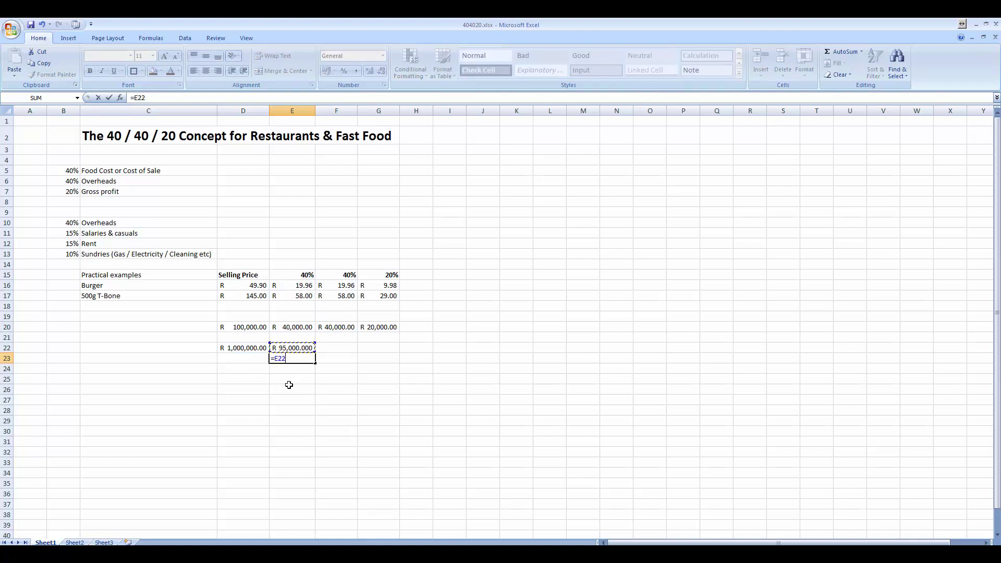
key(Return)
key(Up)
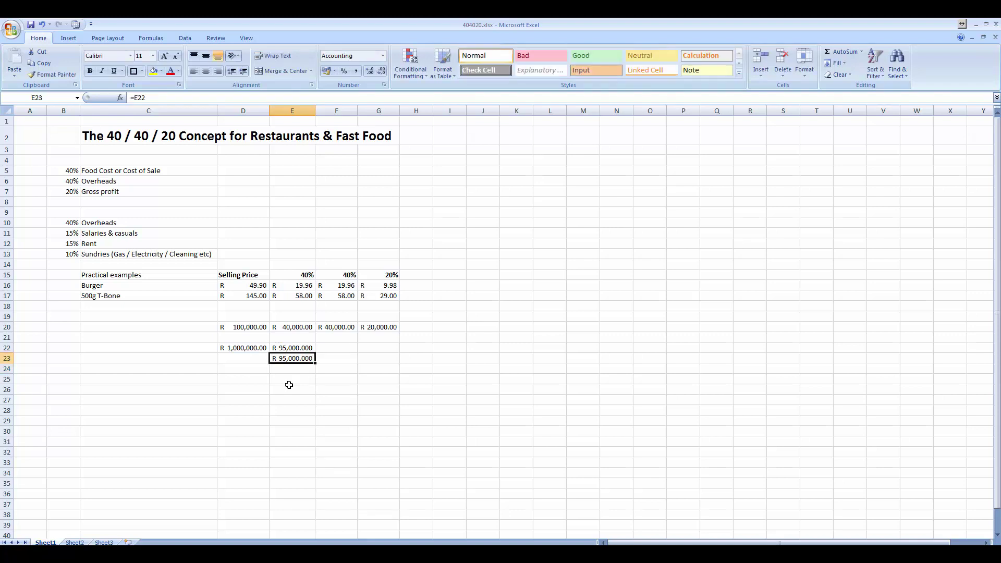
Extend the formula in E23 to divide the E22 amount by 12
key(F2)
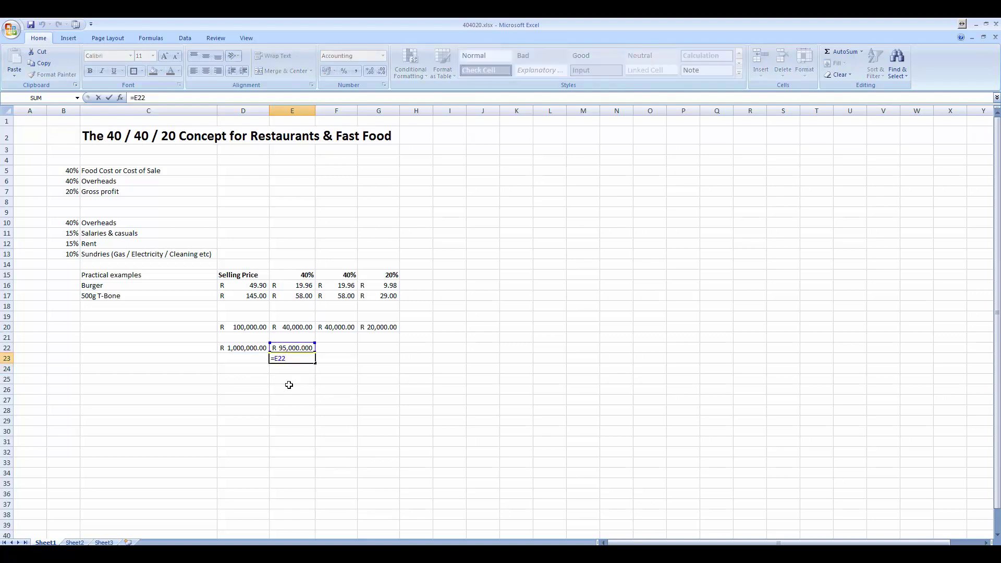
text(/12)
key(Return)
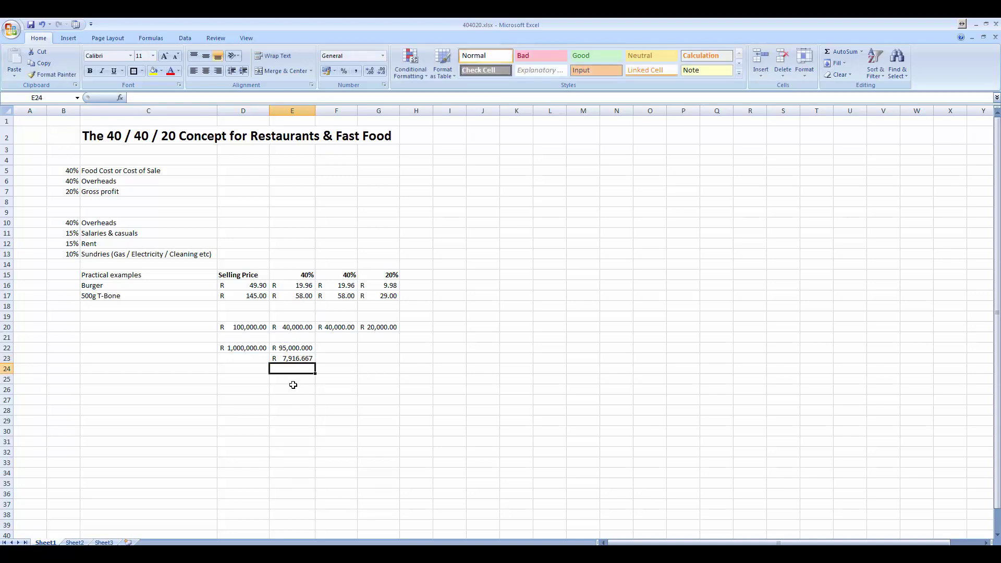
click(295, 359)
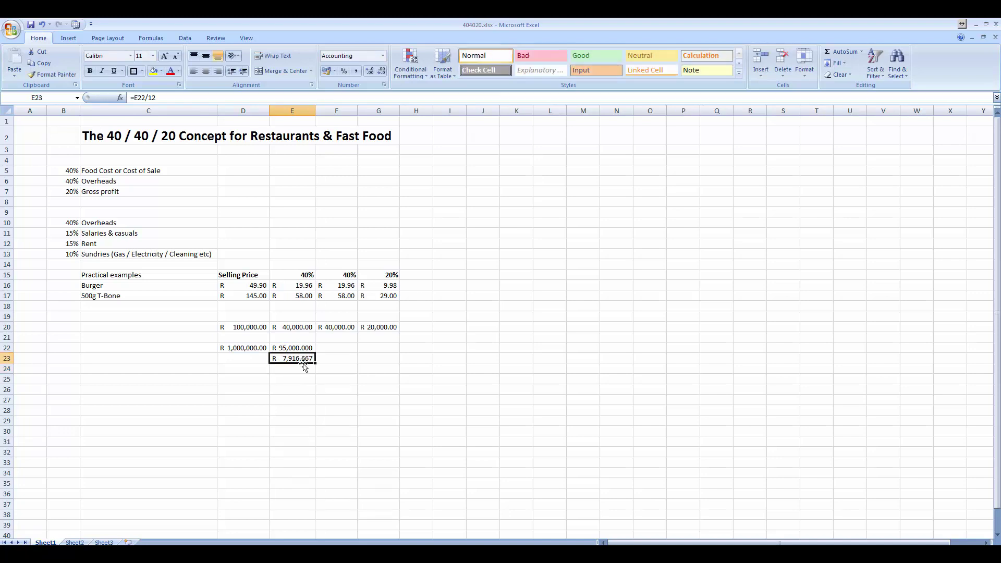
Enter a formula in G21 that subtracts the E23 monthly amount from the 20% gross profit share in G20
click(384, 329)
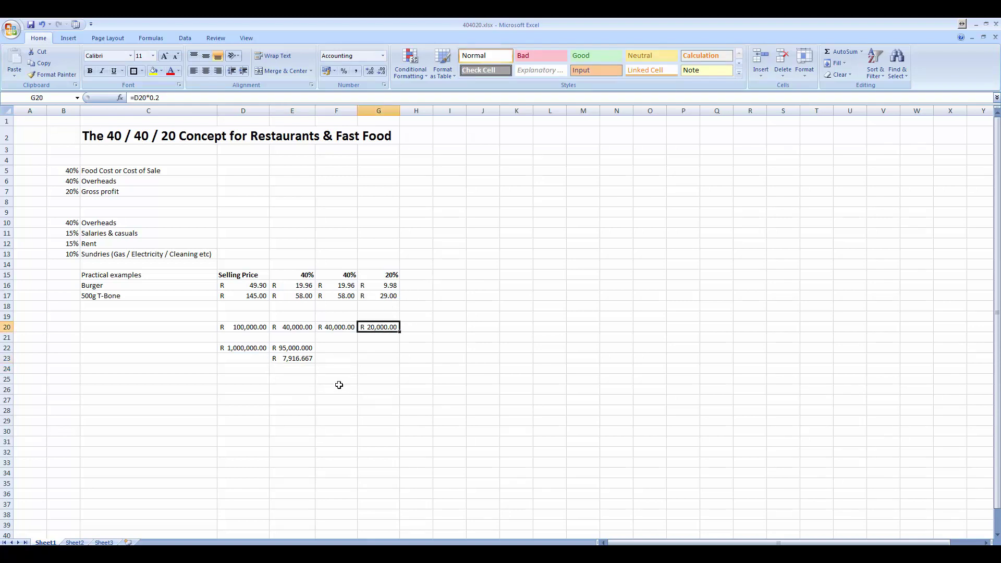
click(390, 339)
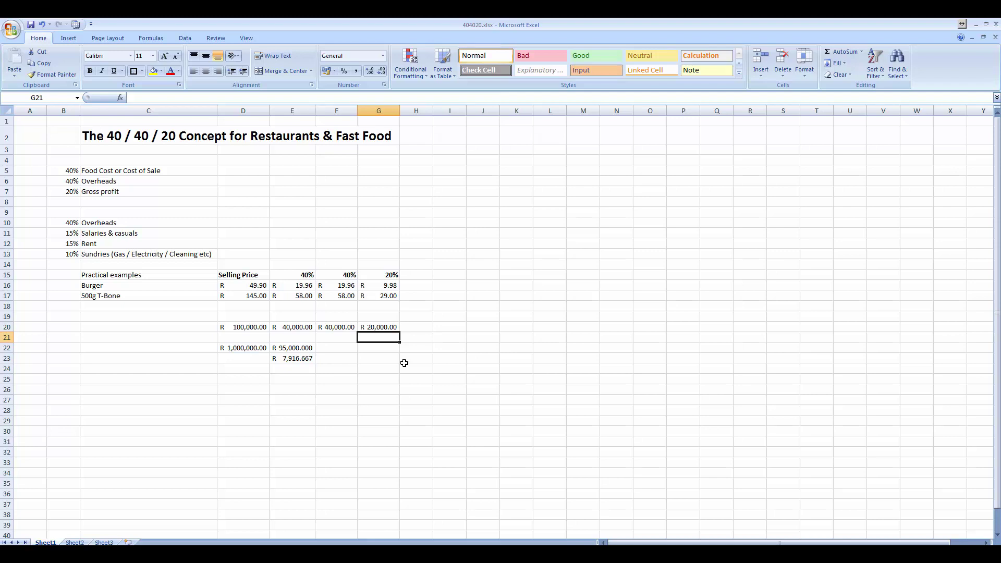
text(=)
click(382, 327)
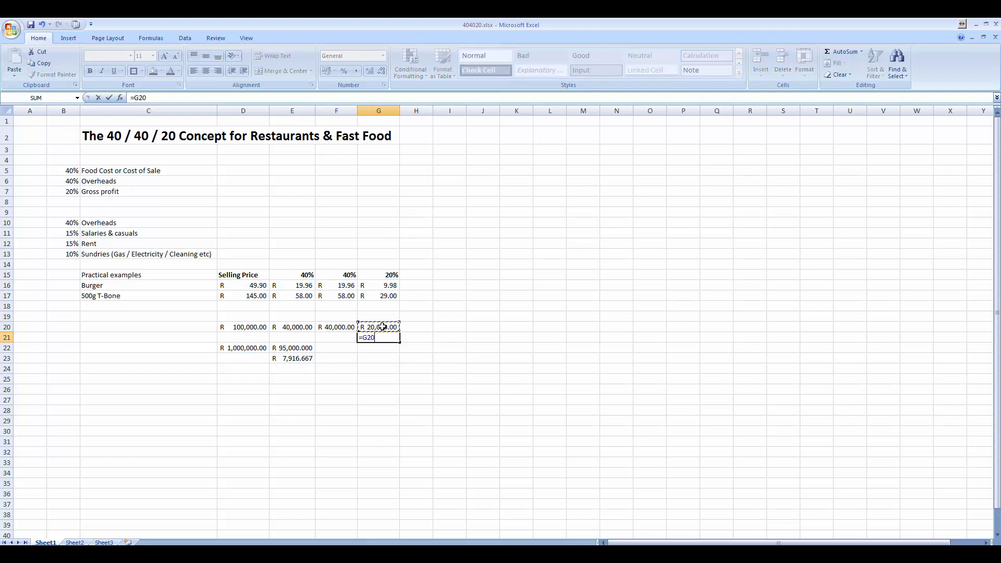
text(-)
click(293, 360)
key(Return)
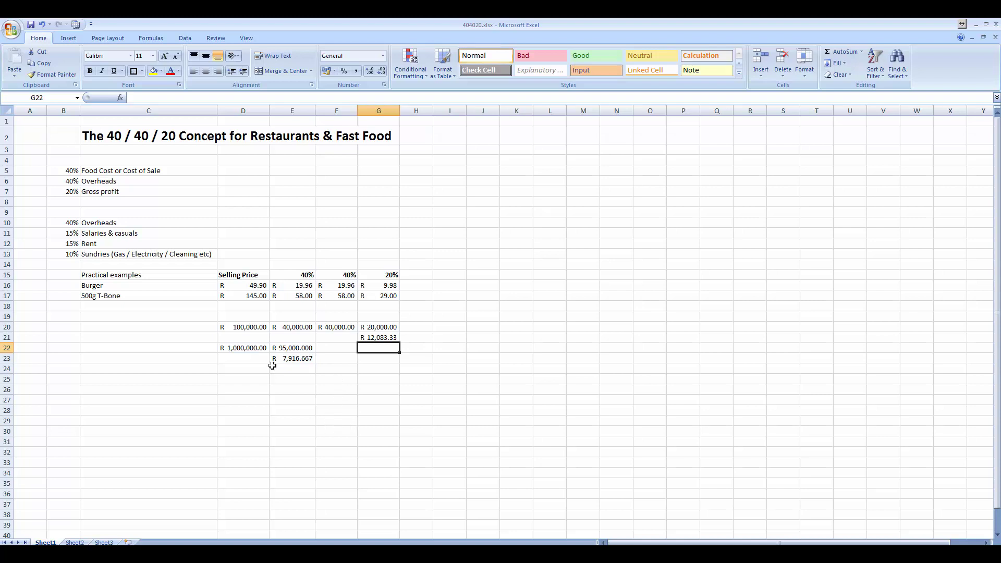
click(297, 287)
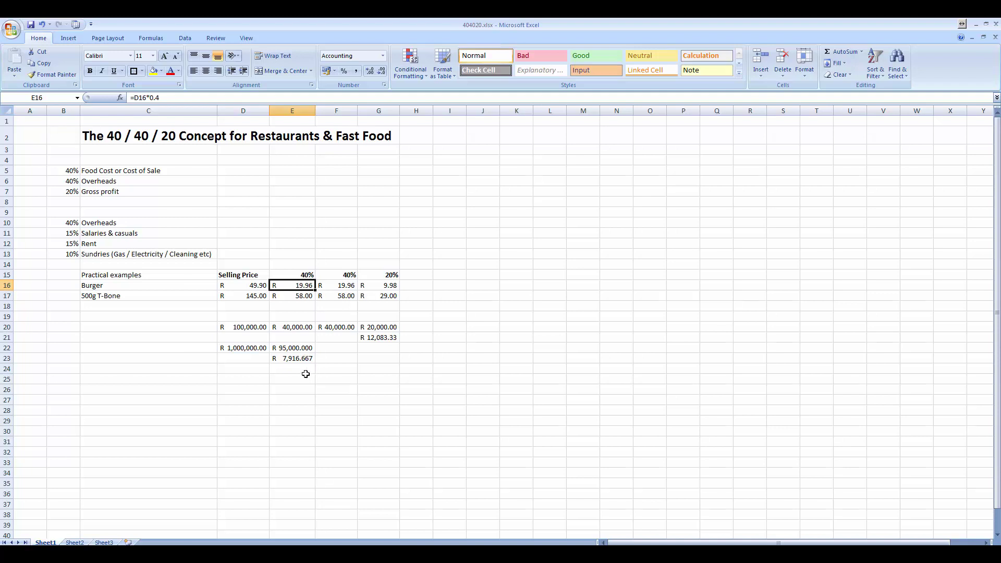
click(242, 350)
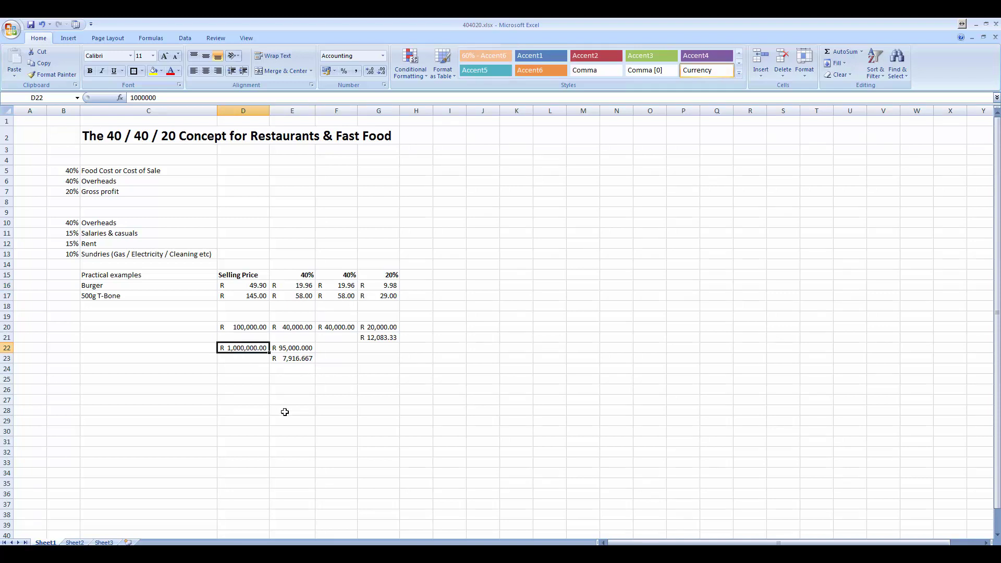